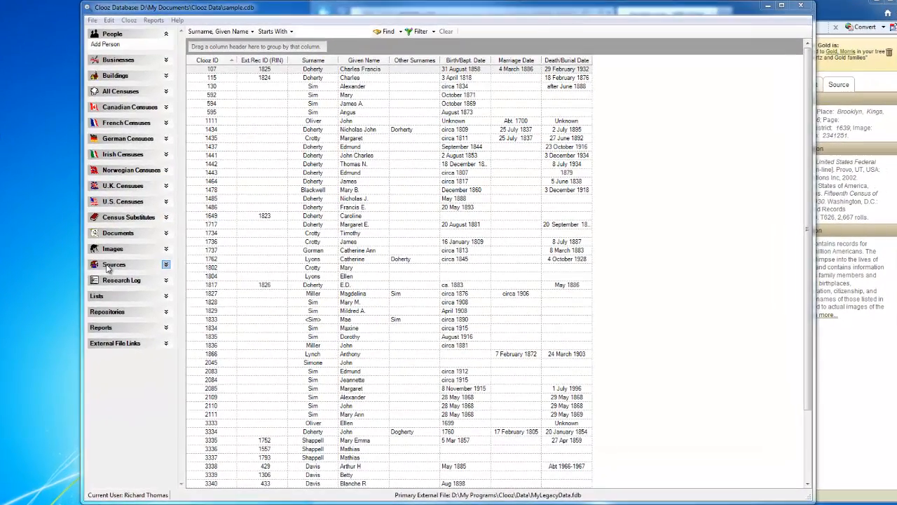
Step: Open the sources list and view a blank document source form, followed by the existing 1930 US Census, Ancestry.com source
left_click(140, 261)
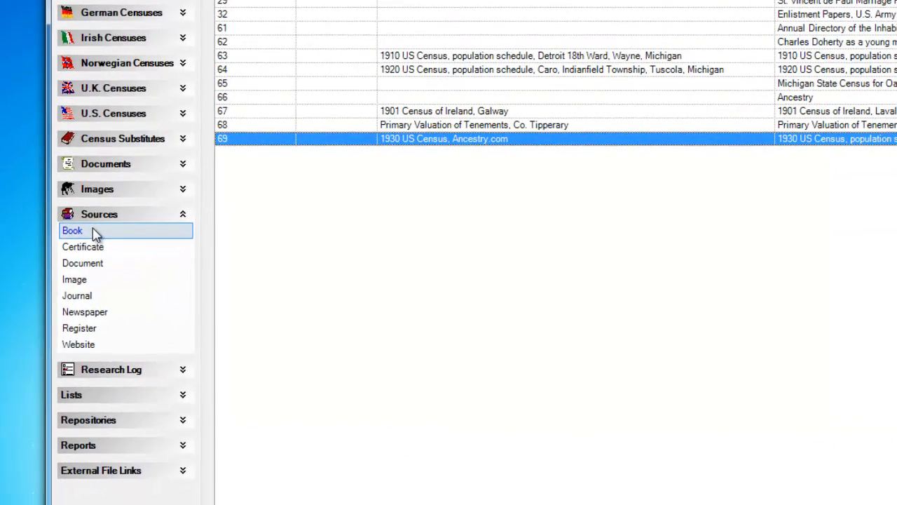
left_click(98, 263)
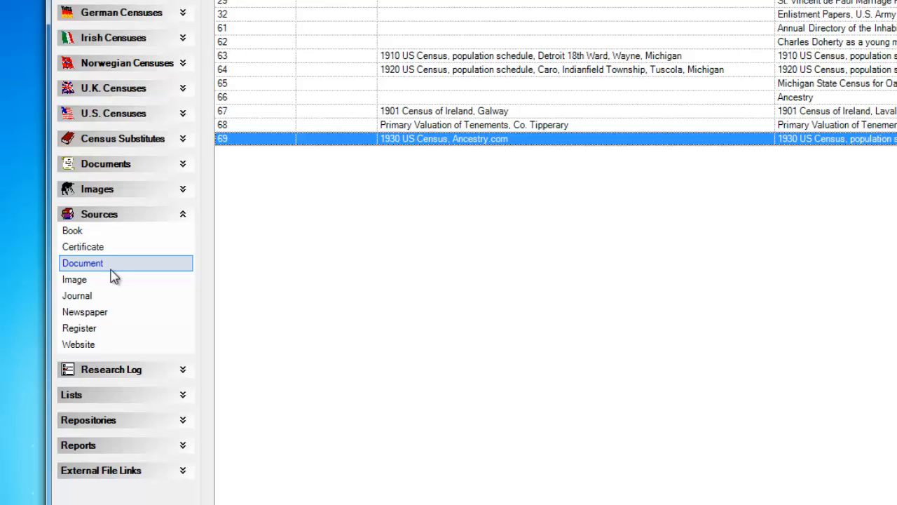
double_click(107, 265)
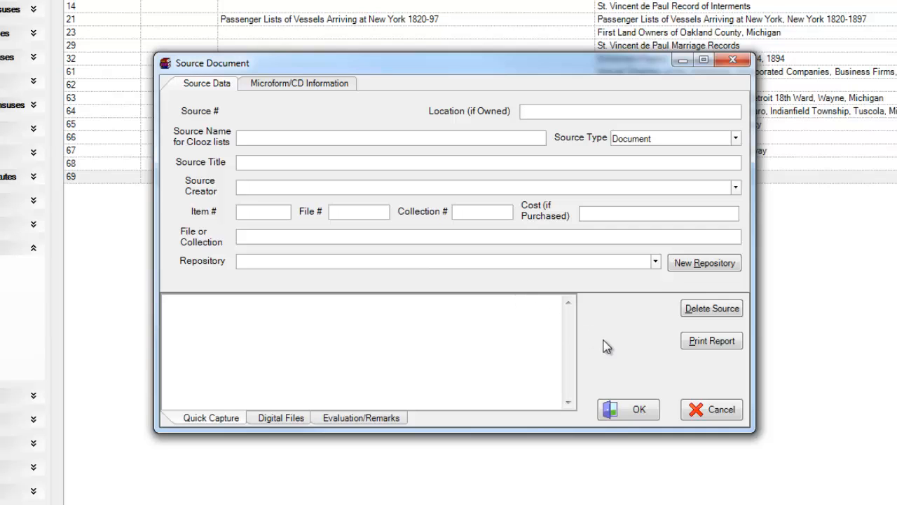
left_click(713, 415)
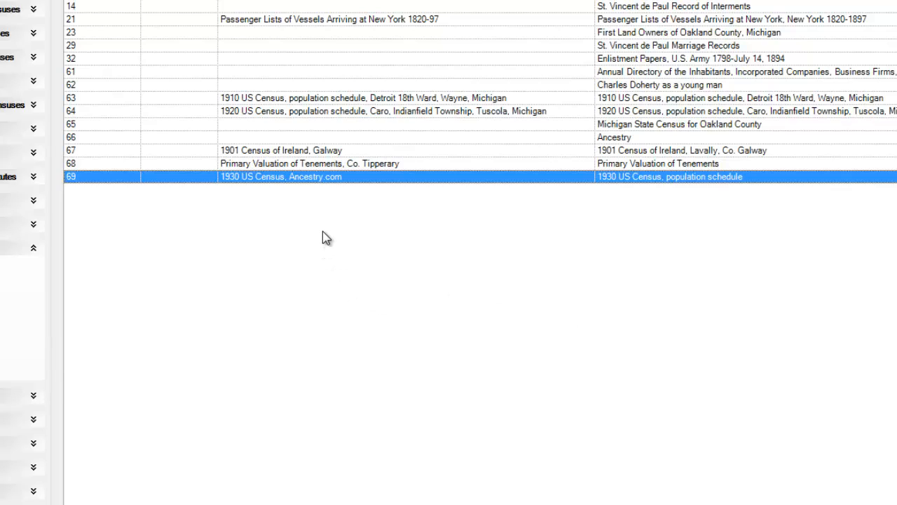
double_click(306, 180)
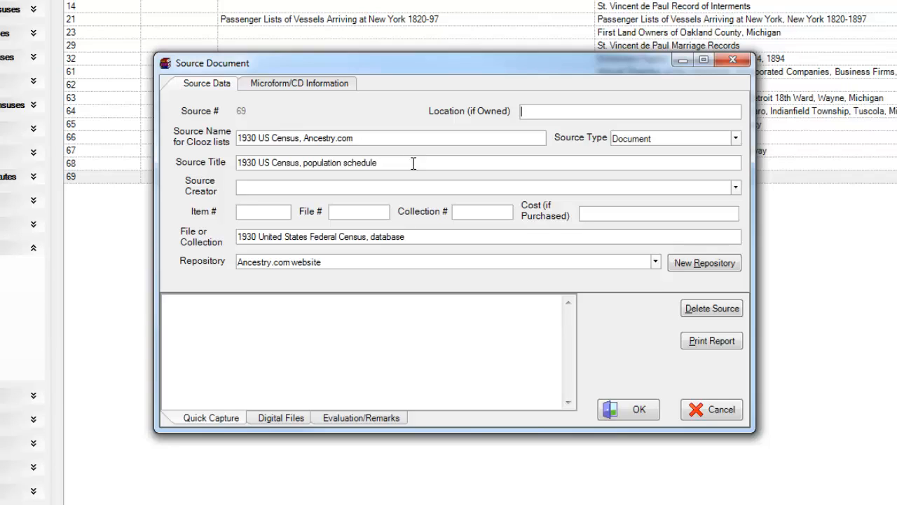
left_click(710, 410)
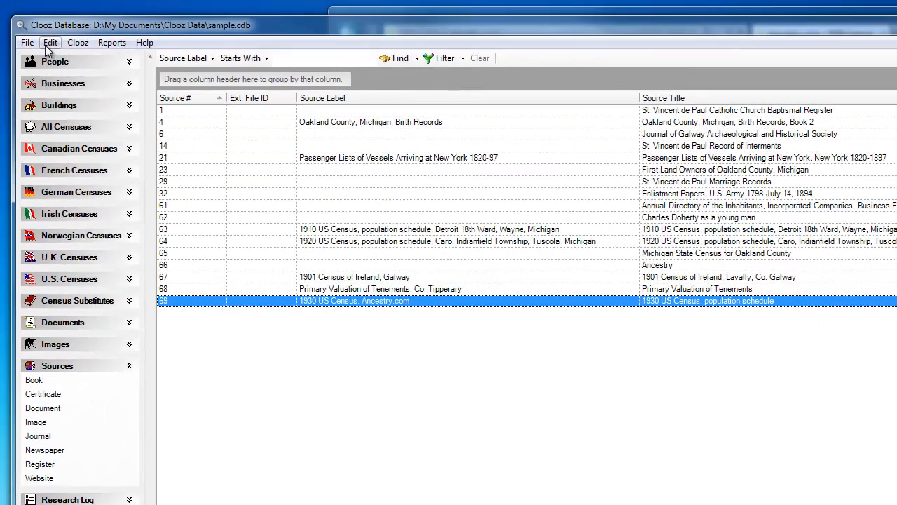
Step: Check the program option that sets whether source title or source label is used in source selection lists
left_click(50, 43)
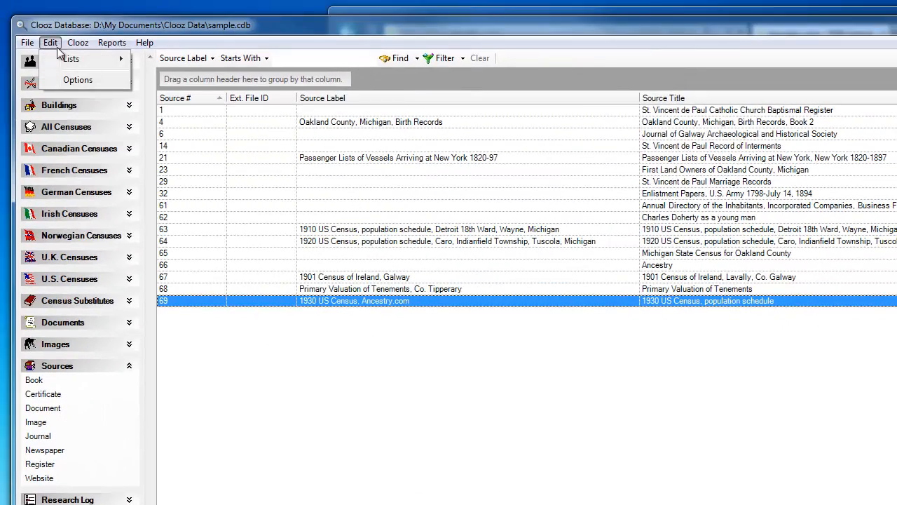
left_click(88, 81)
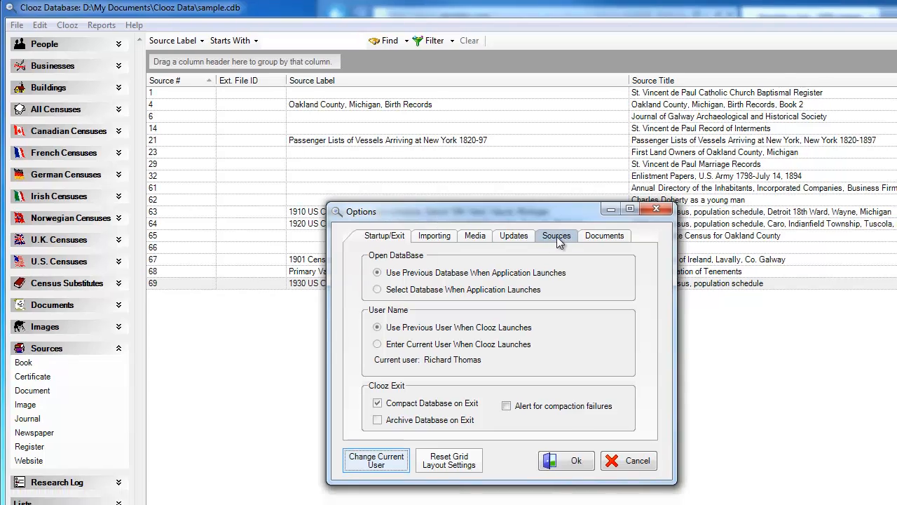
left_click(560, 255)
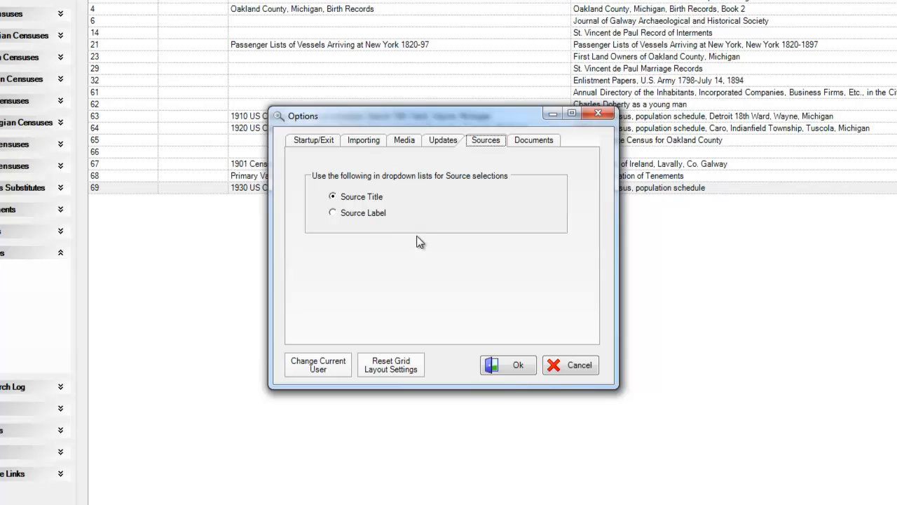
left_click(571, 364)
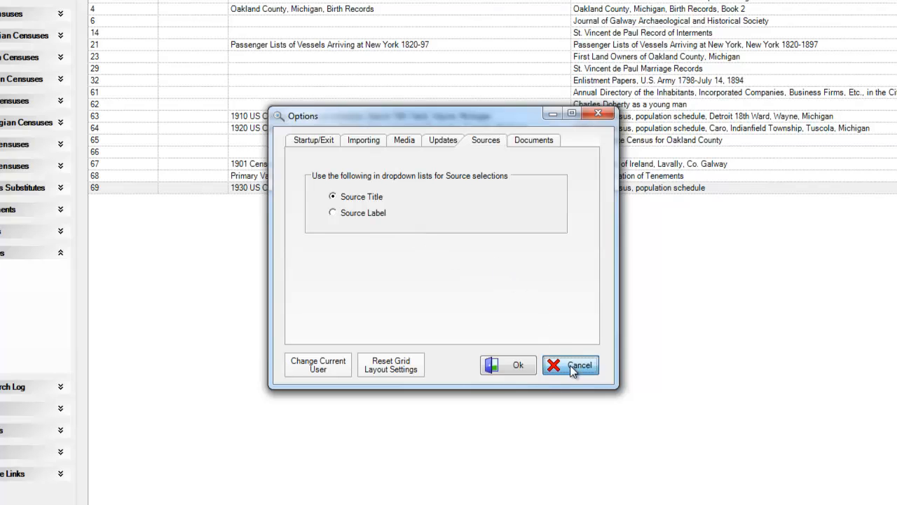
Step: Reopen the 1930 US Census, Ancestry.com source and view its repository choices and a blank new repository form
double_click(309, 189)
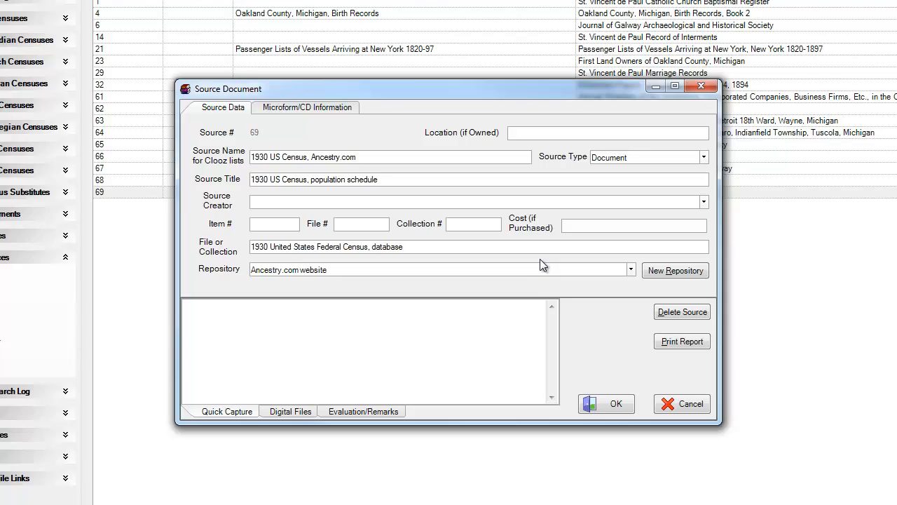
left_click(630, 272)
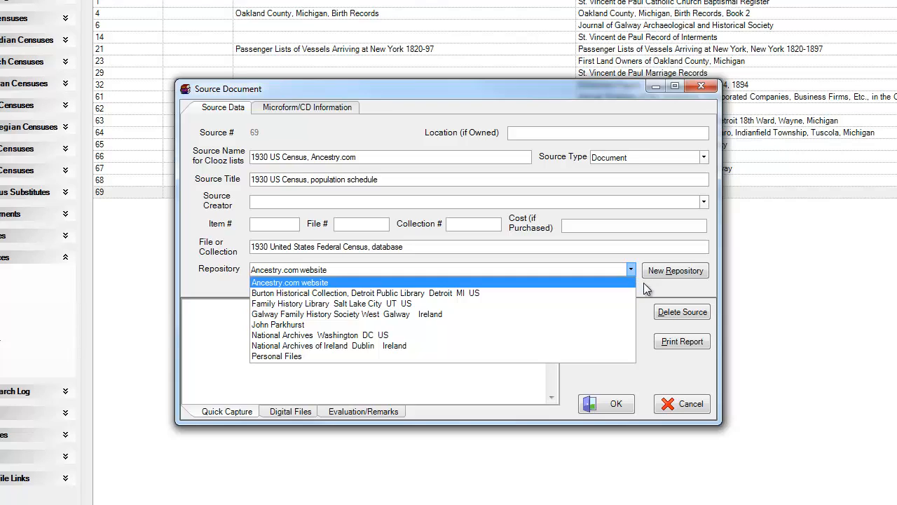
left_click(645, 282)
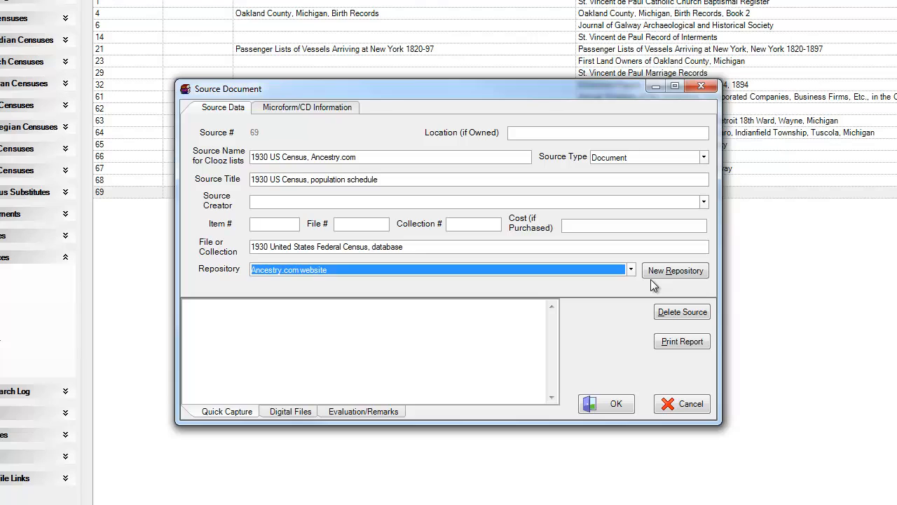
left_click(651, 275)
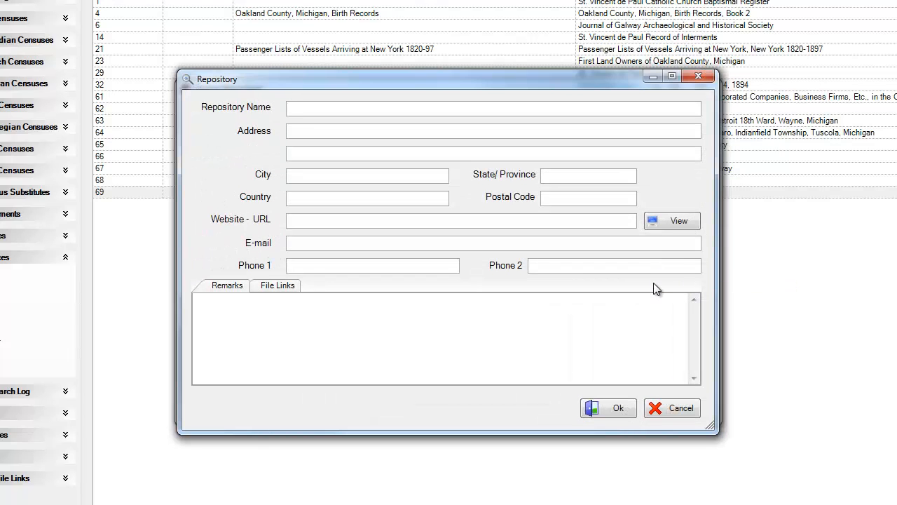
left_click(674, 414)
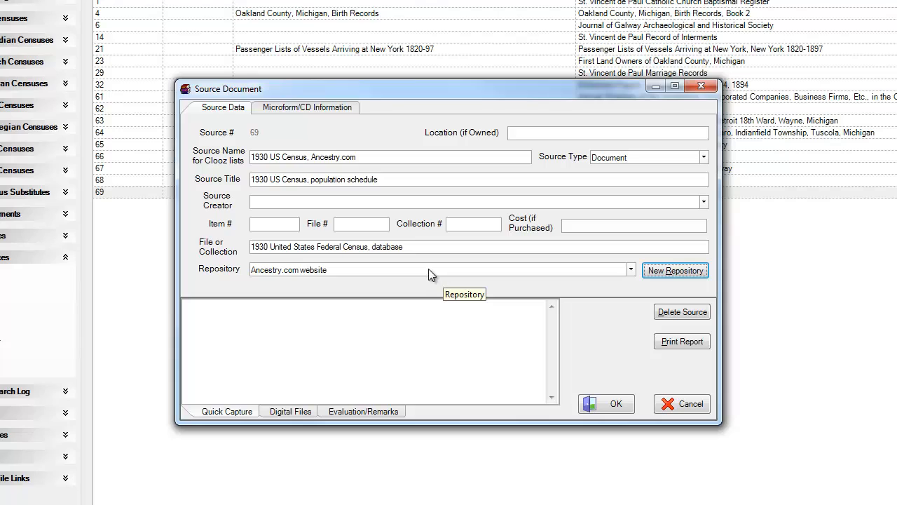
Step: View the record of the source's Ancestry.com website repository and close it without changes
left_click(428, 268)
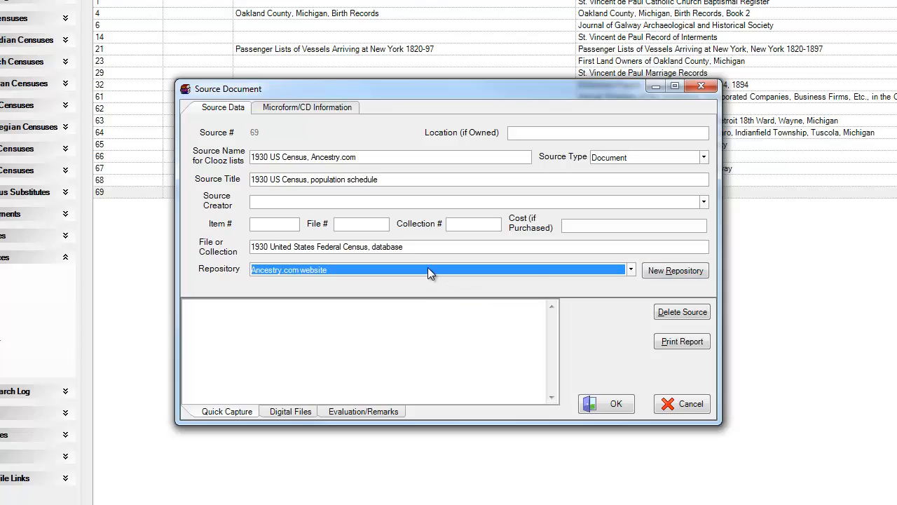
right_click(430, 272)
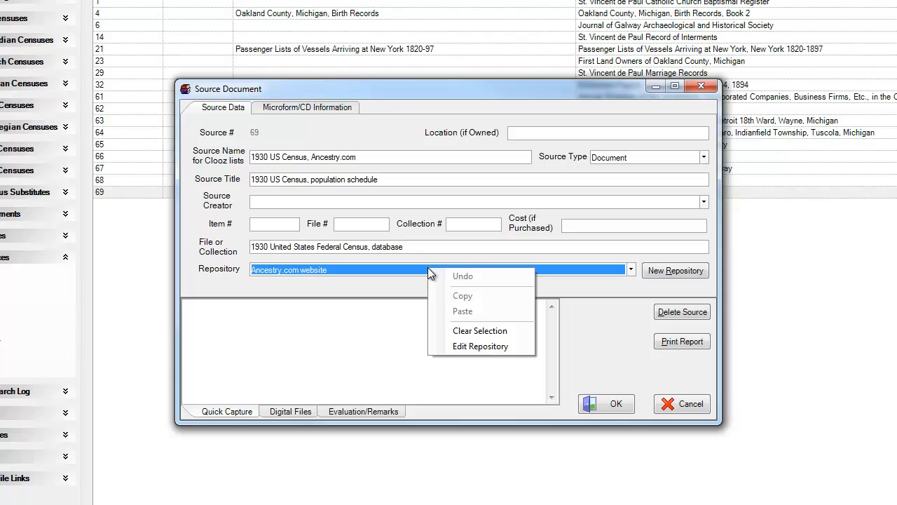
left_click(480, 346)
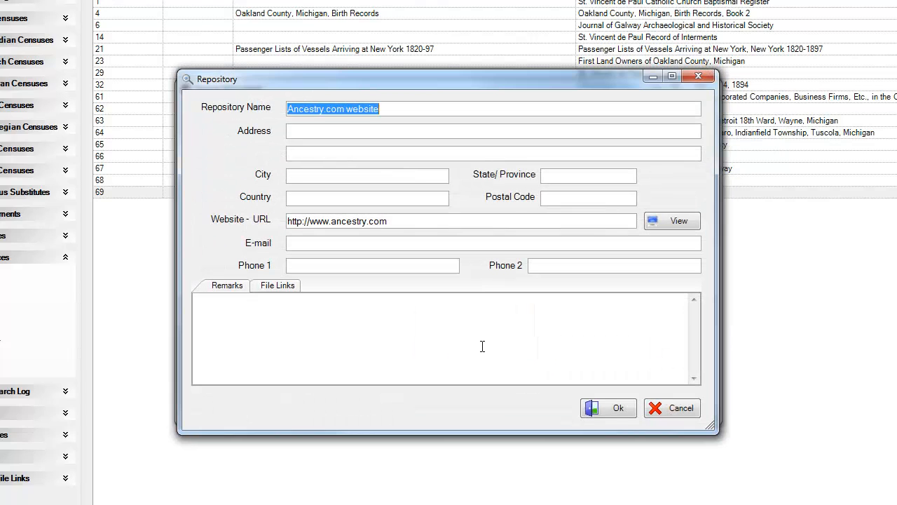
left_click(674, 412)
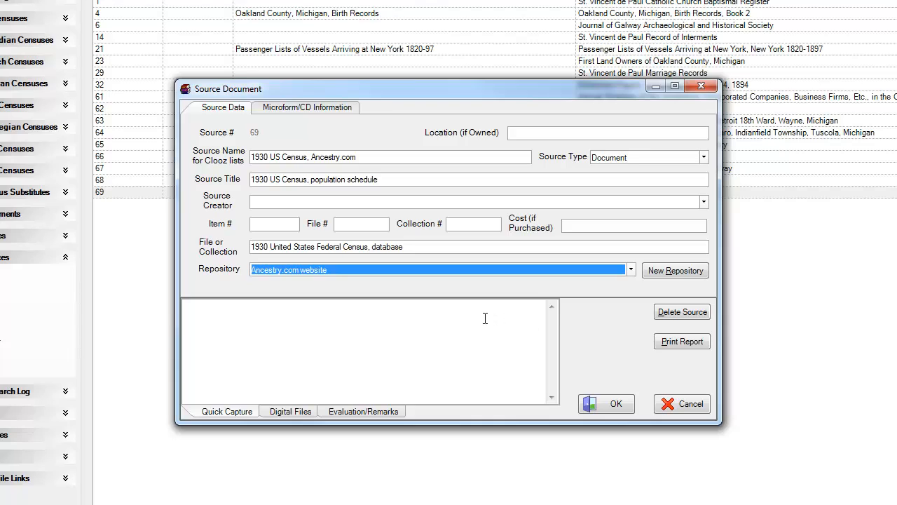
Step: Clear the source's repository selection and choose Ancestry.com website again
right_click(461, 267)
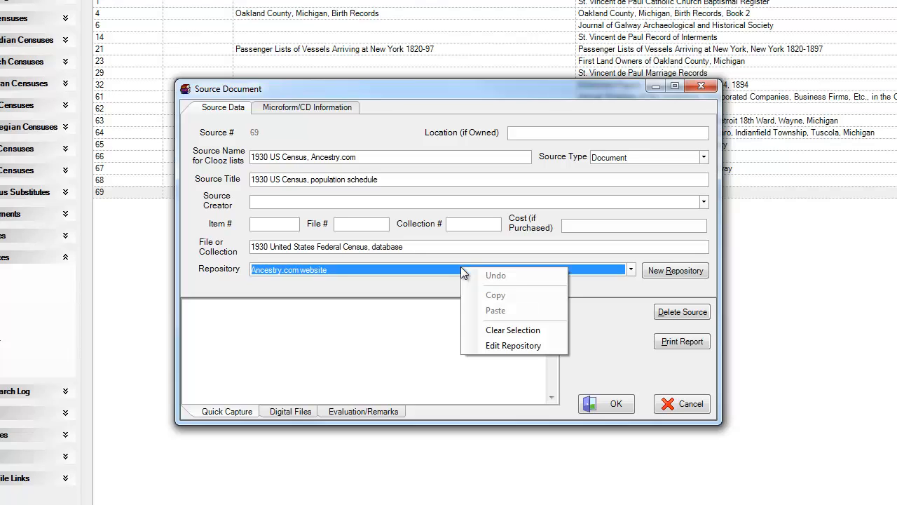
left_click(511, 330)
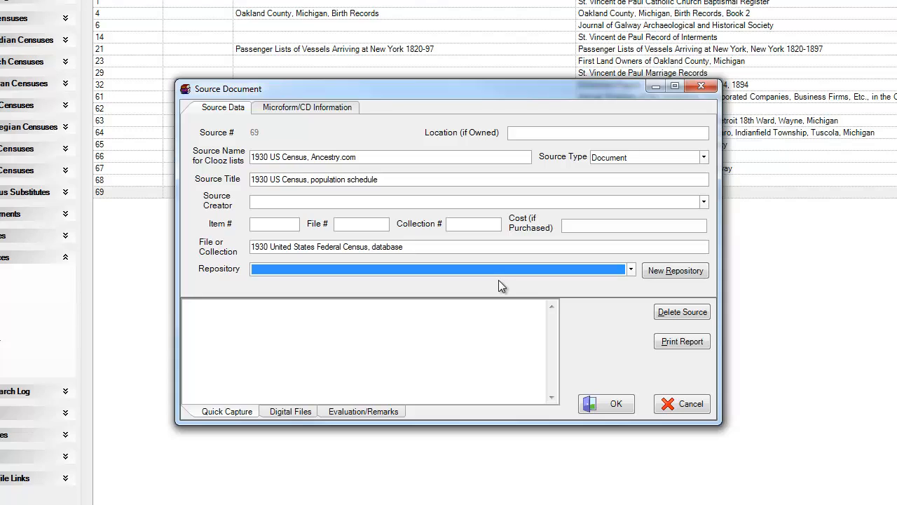
left_click(632, 272)
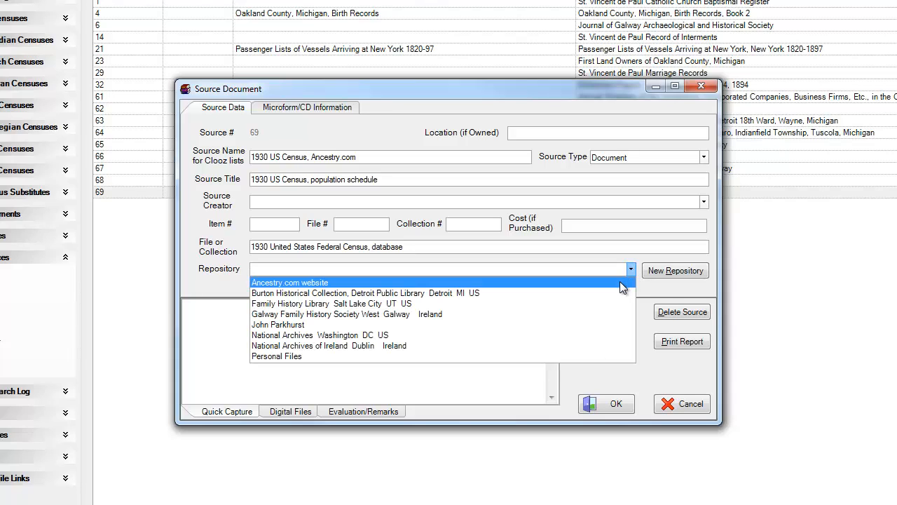
left_click(626, 281)
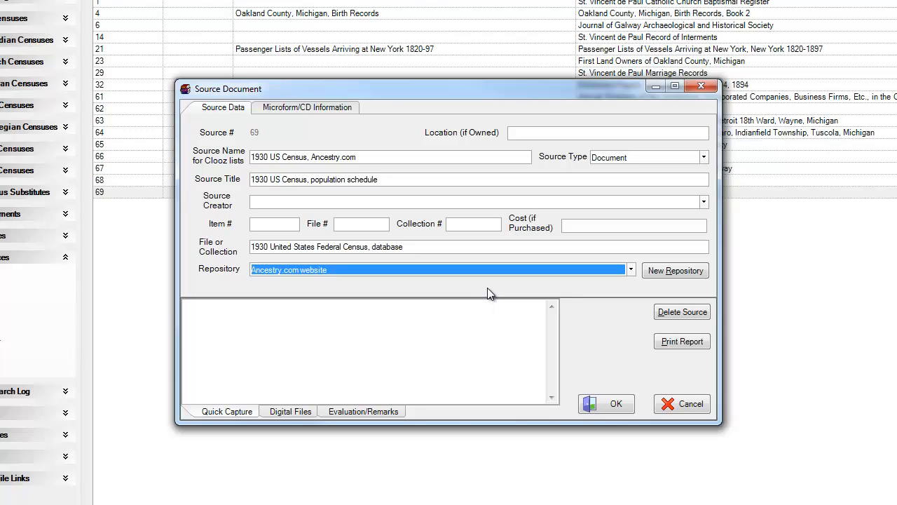
Step: Show the source's microform/CD information, and copy the Source Citation and Source Information text from the Ancestry.com census record in the browser
left_click(309, 109)
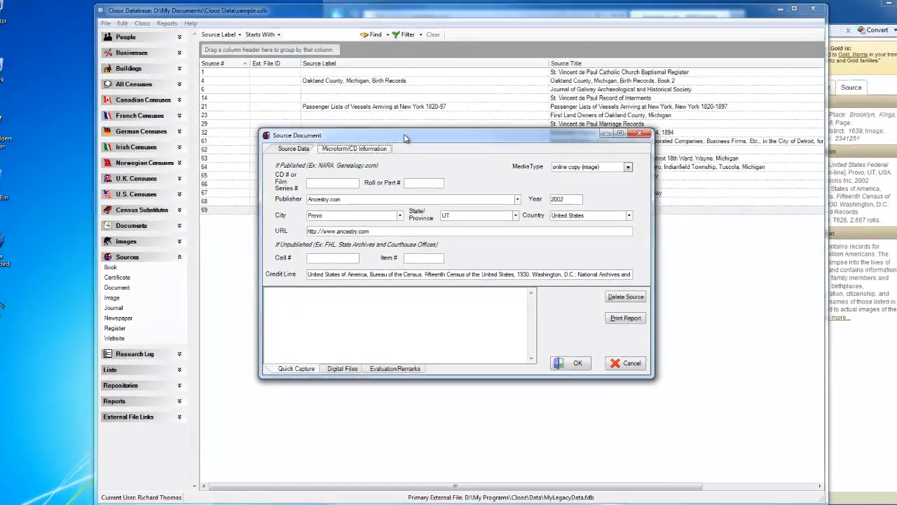
left_click_drag(404, 138, 138, 150)
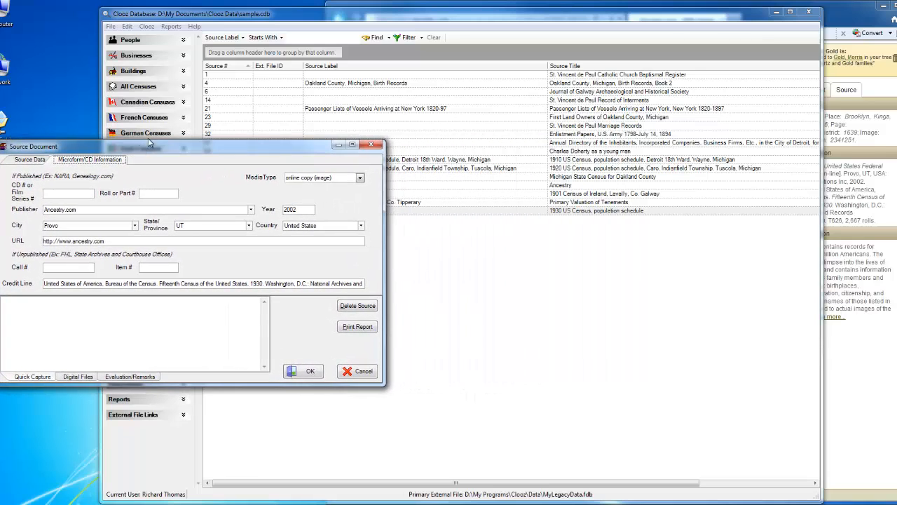
left_click(856, 10)
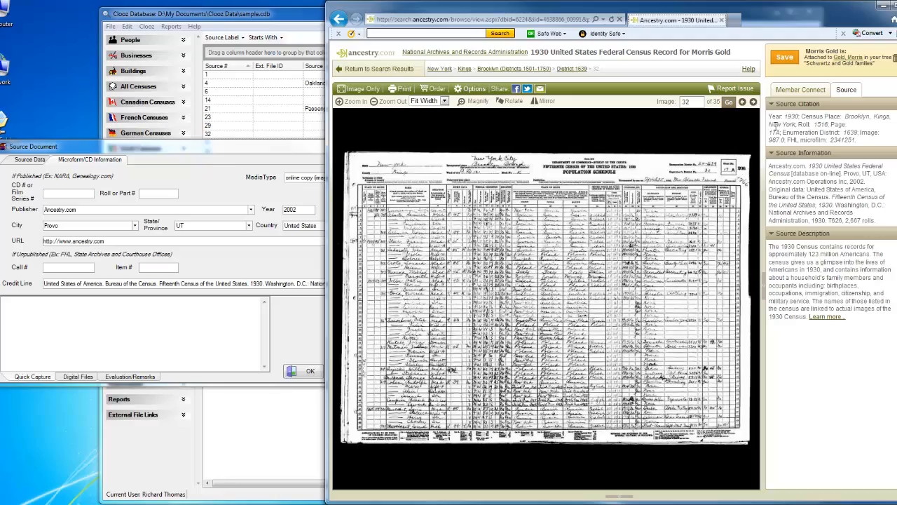
left_click_drag(769, 117, 866, 220)
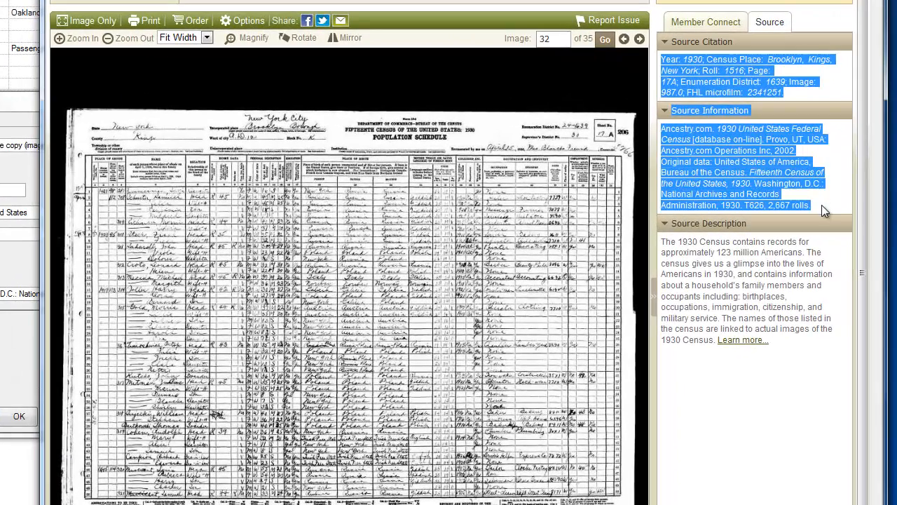
right_click(726, 69)
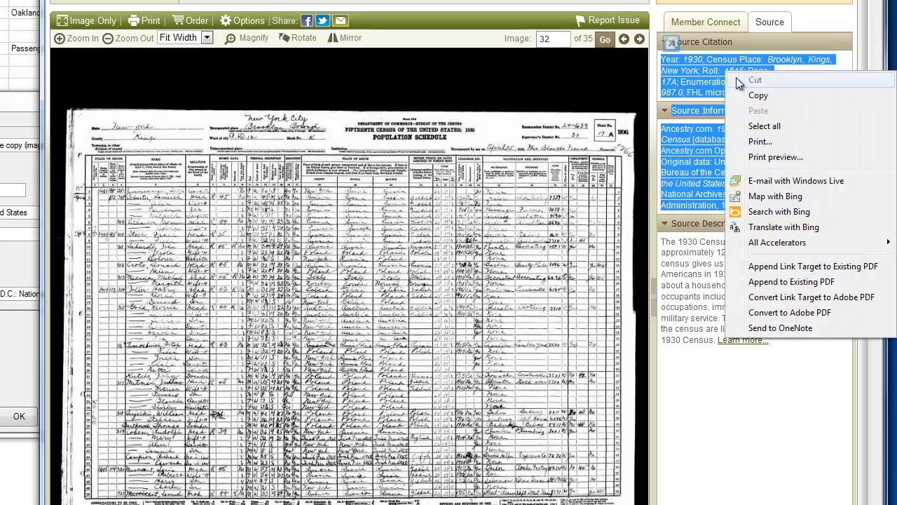
left_click(758, 96)
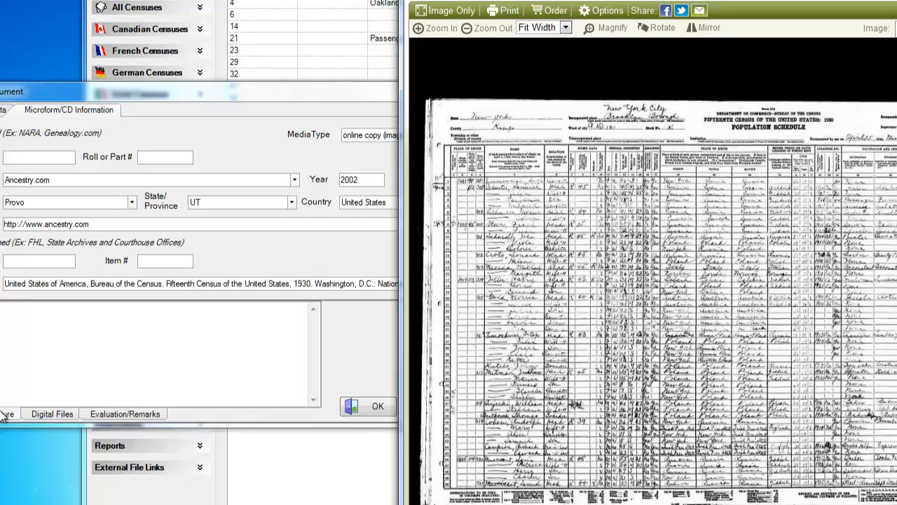
Step: Paste the copied citation text into the Quick Capture notes of the 1930 US Census source in Clooz
left_click(79, 411)
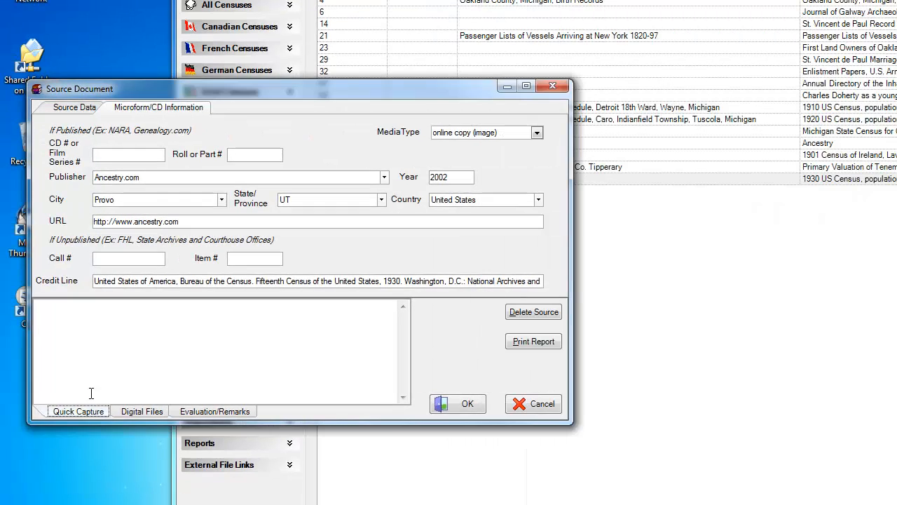
right_click(84, 338)
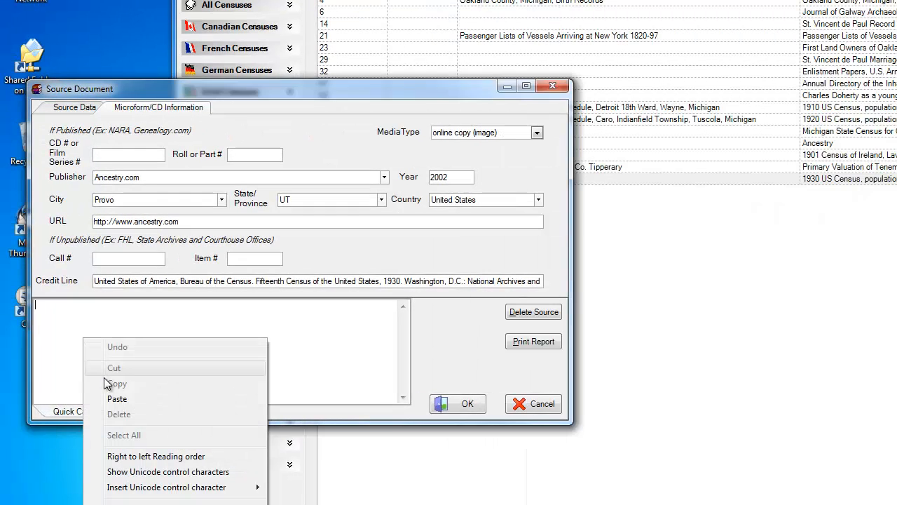
left_click(117, 398)
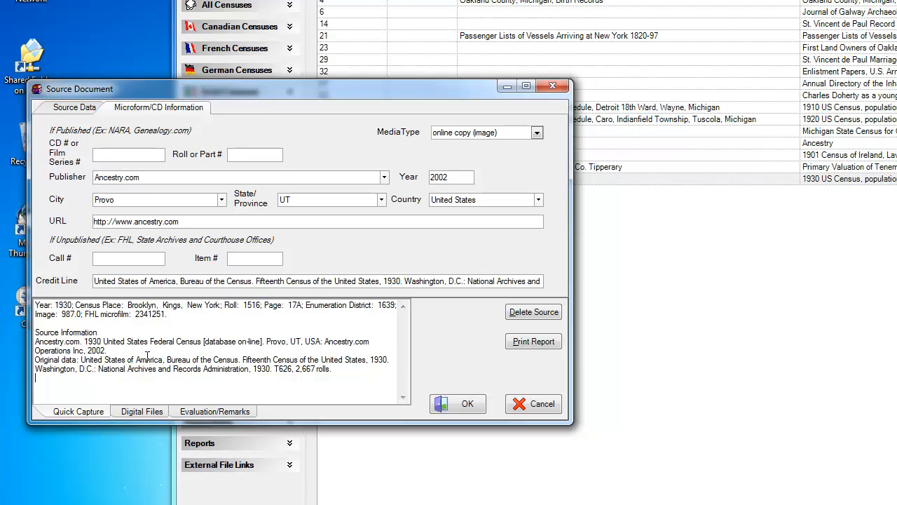
left_click(140, 412)
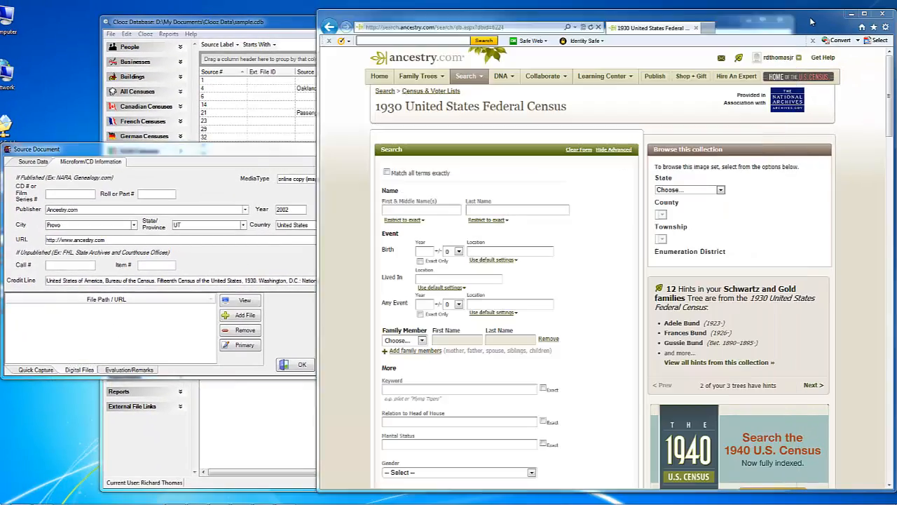
left_click(809, 21)
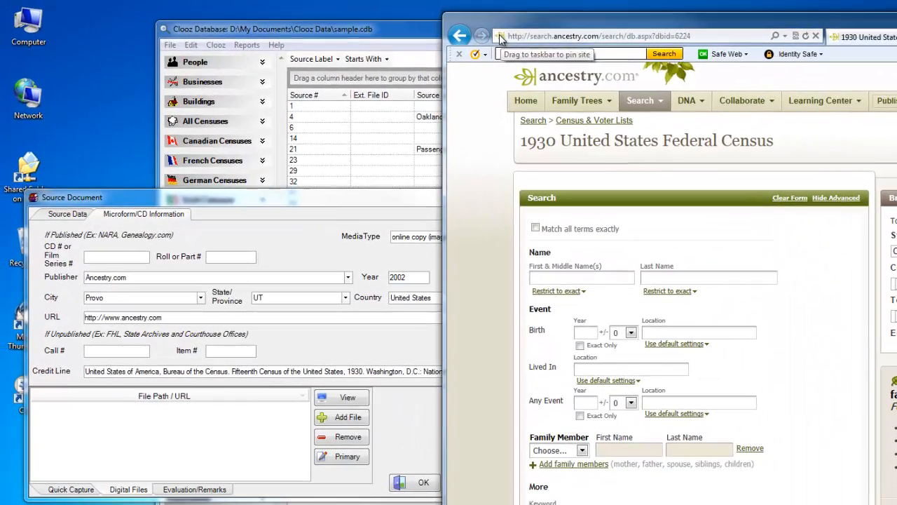
left_click_drag(498, 41, 168, 445)
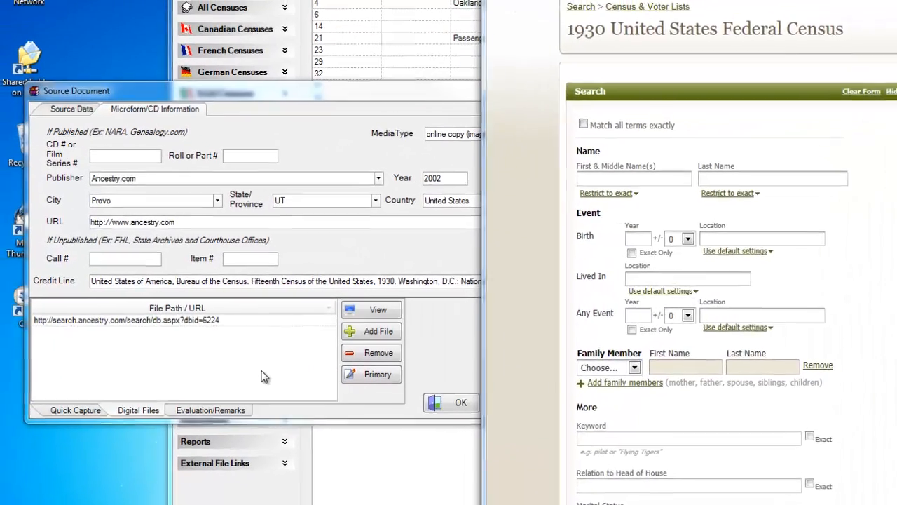
Step: View the attached Ancestry.com census link from the source's digital files in the browser, and close the opened page
left_click(261, 370)
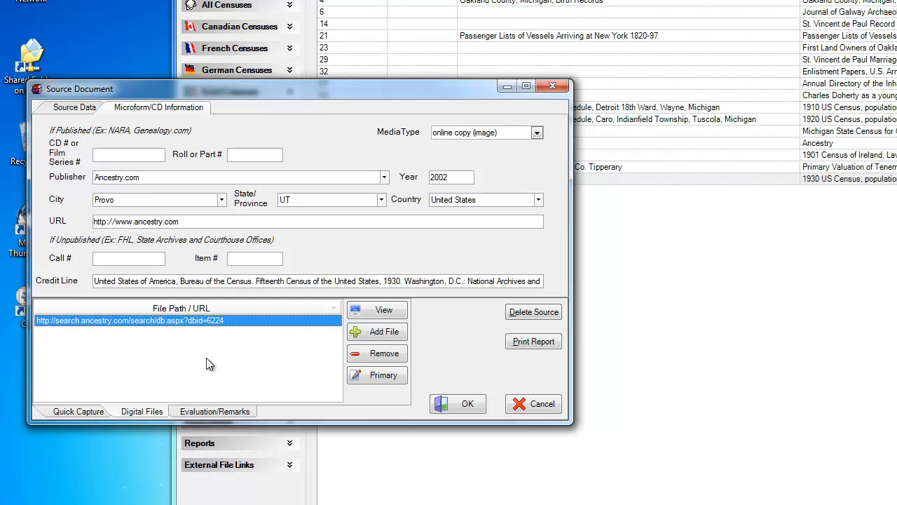
left_click(203, 324)
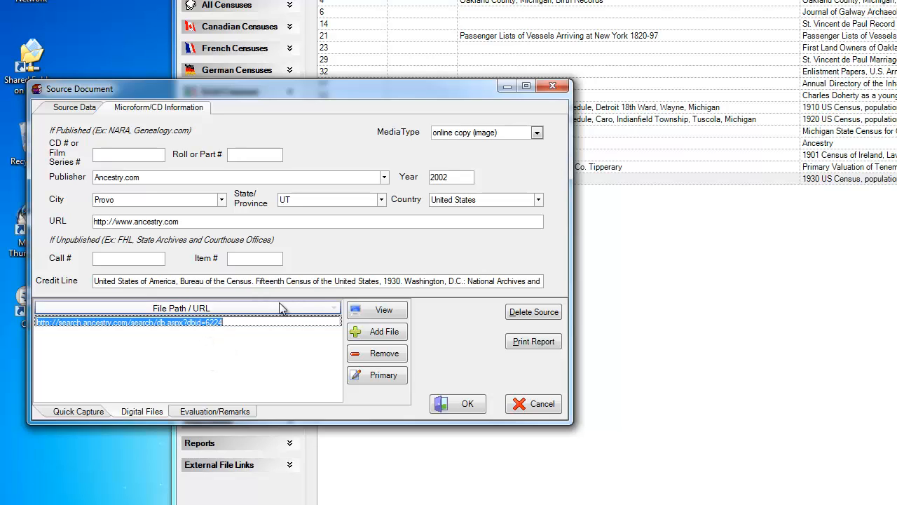
left_click(368, 313)
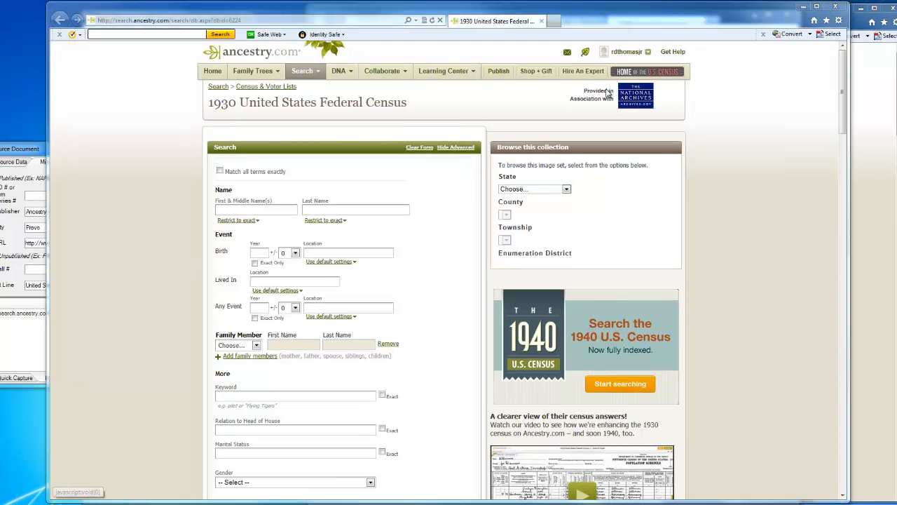
left_click(834, 9)
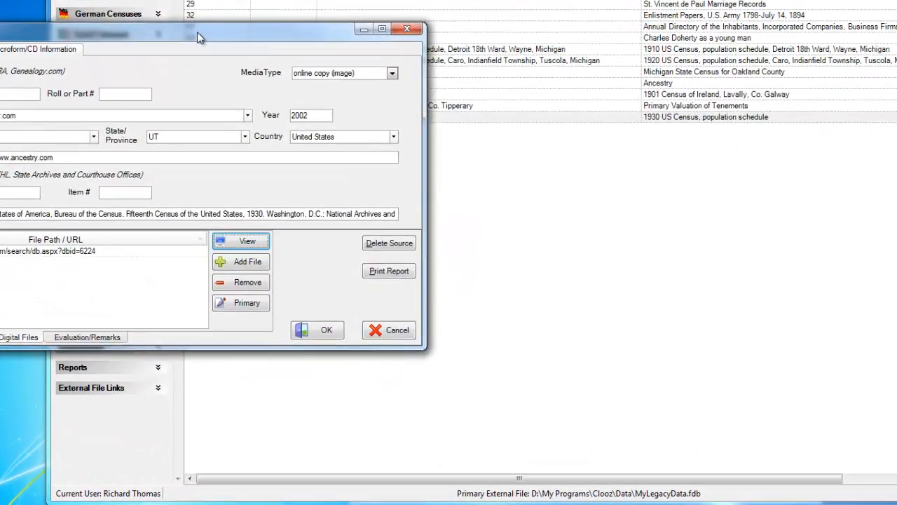
Step: Show the source's Evaluation/Remarks notes, leave them blank, and save the 1930 US Census source document
left_click_drag(197, 32, 539, 53)
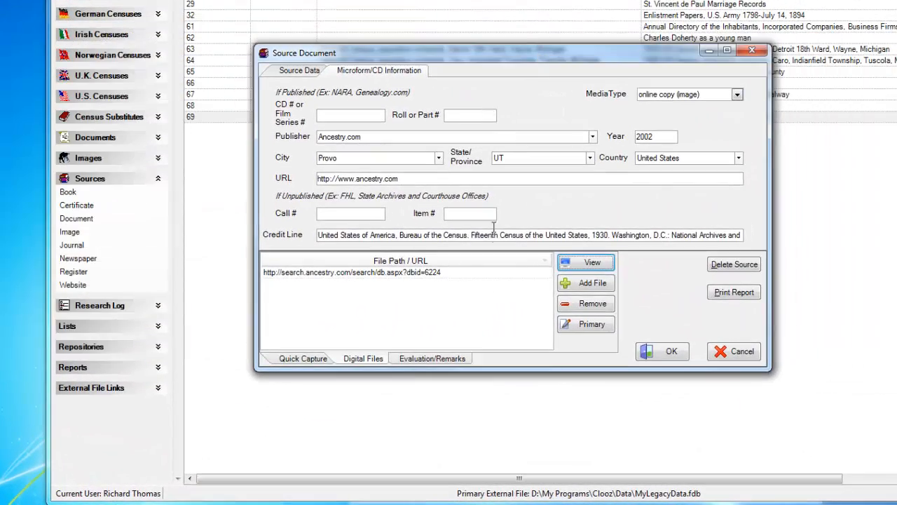
left_click(457, 360)
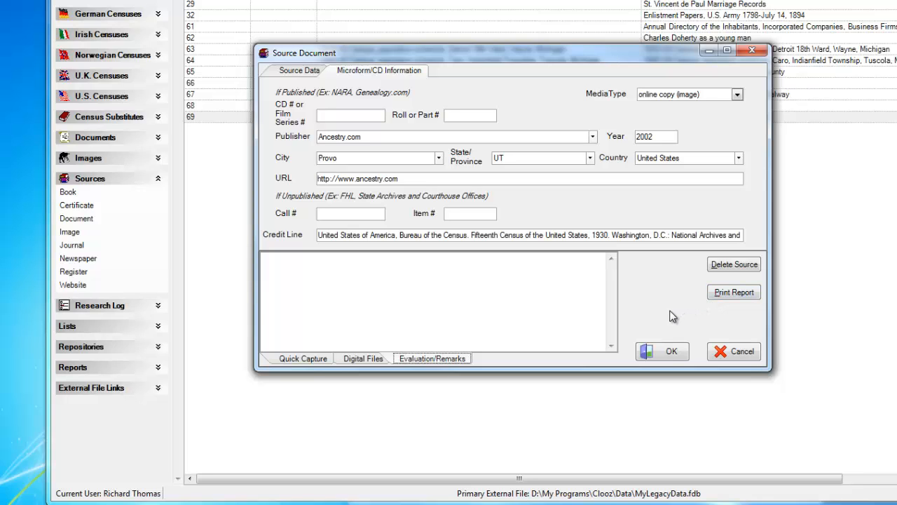
left_click(667, 355)
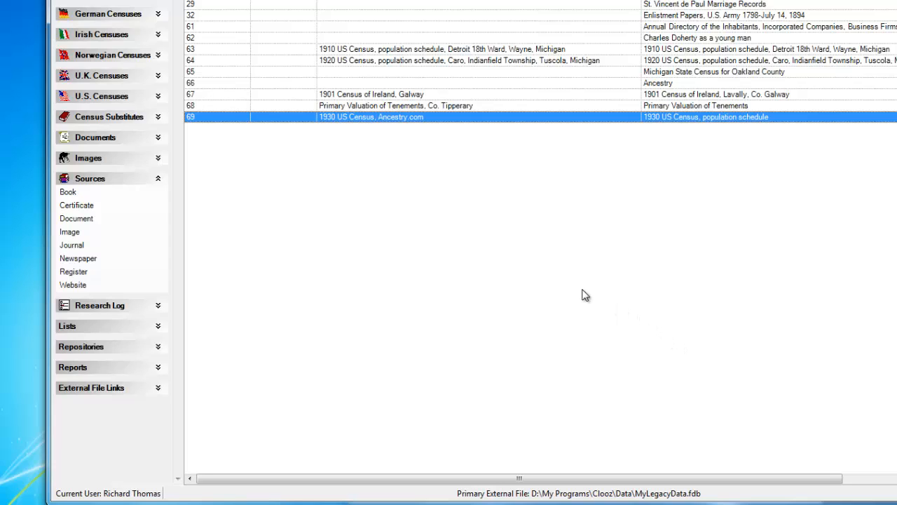
Step: Reopen the 1930 US Census, Ancestry.com source from the source list to review its data, and close it without changes
right_click(392, 119)
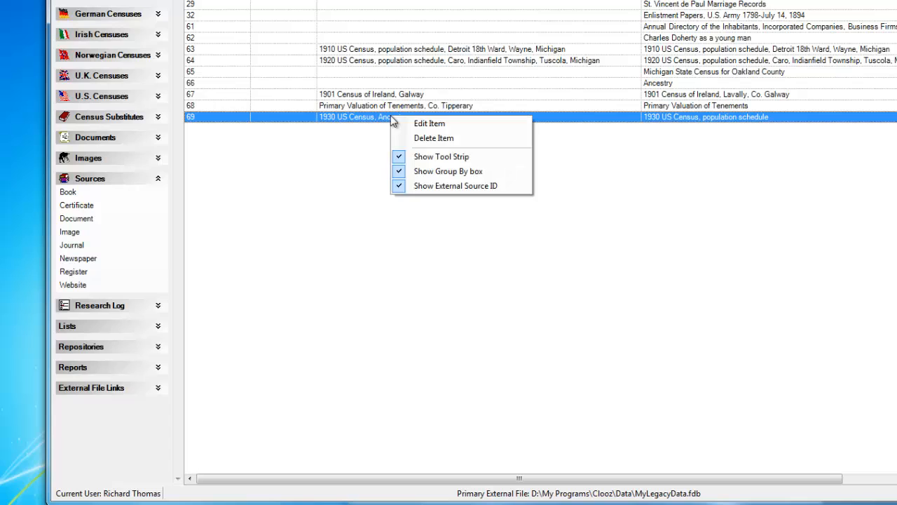
left_click(422, 124)
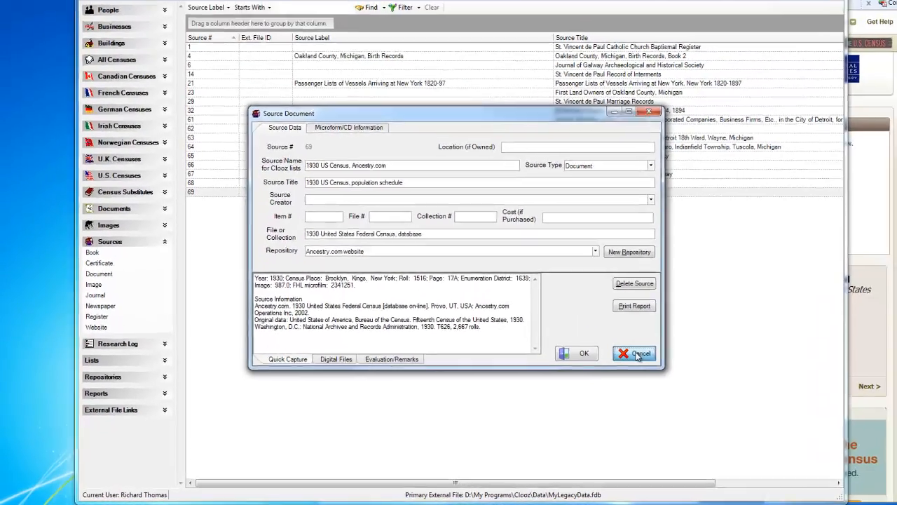
left_click(745, 317)
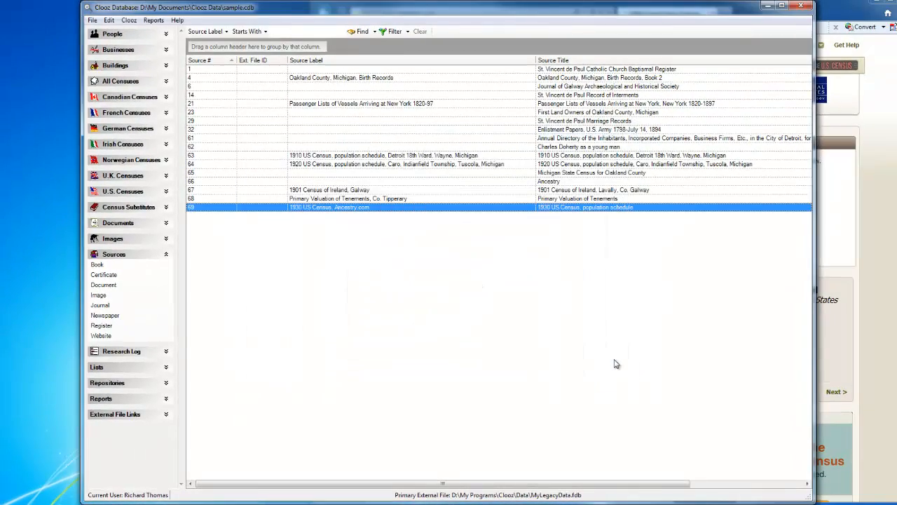